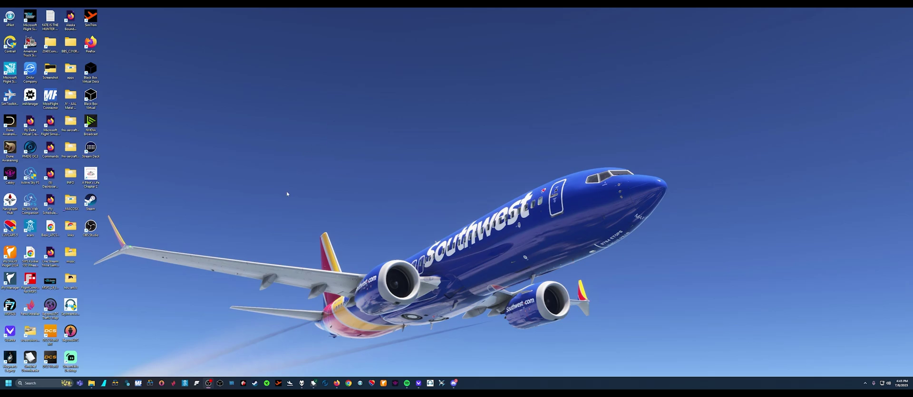
Open the UserCfg file in the Microsoft Flight Simulator 2024 folder under AppData Roaming
left_click(92, 383)
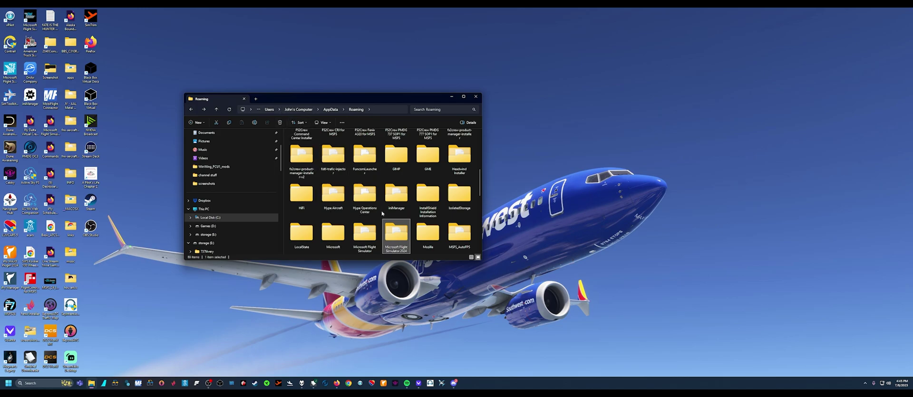
double_click(397, 234)
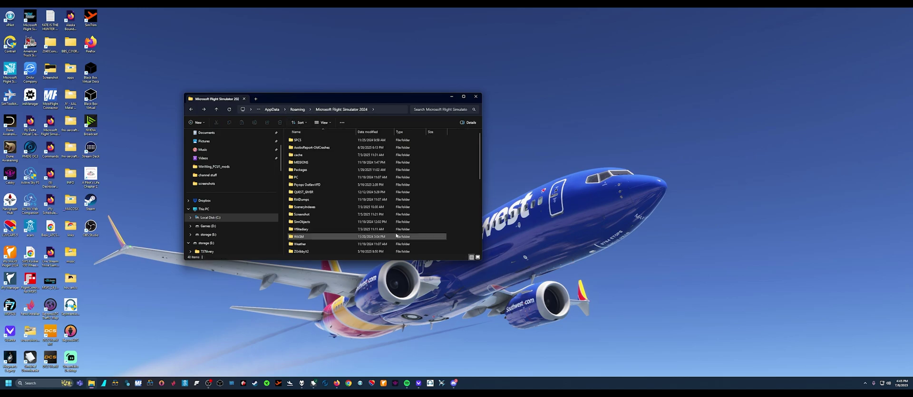
scroll(332, 228, "down", 2)
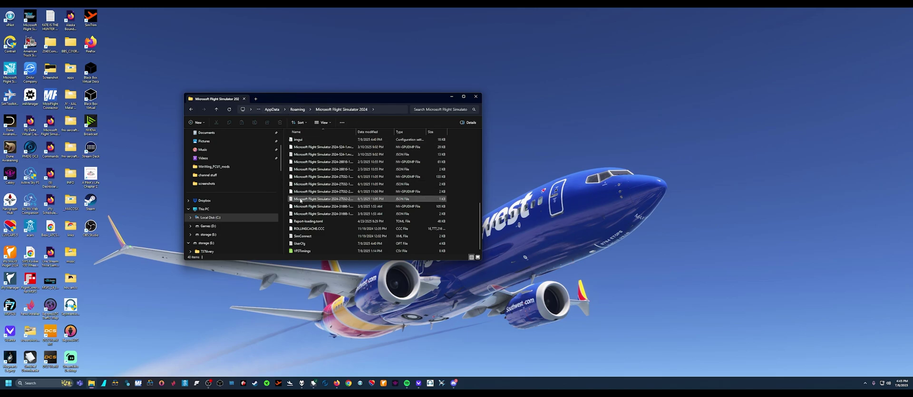
scroll(309, 223, "up", 5)
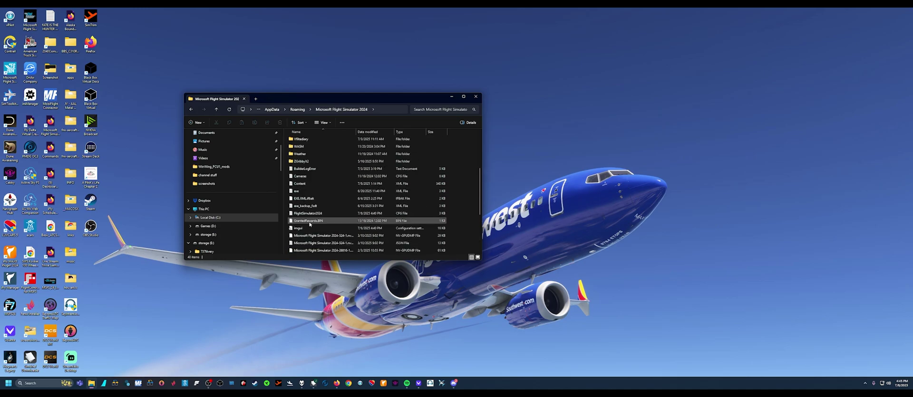
scroll(308, 222, "down", 5)
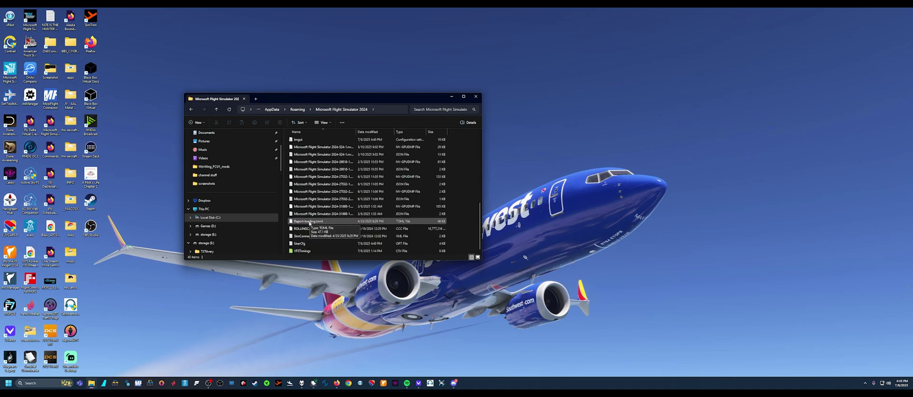
scroll(309, 222, "up", 7)
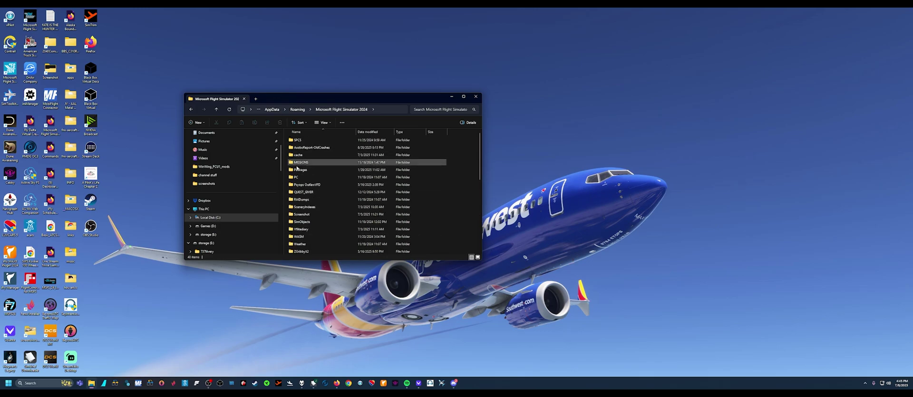
scroll(328, 183, "down", 4)
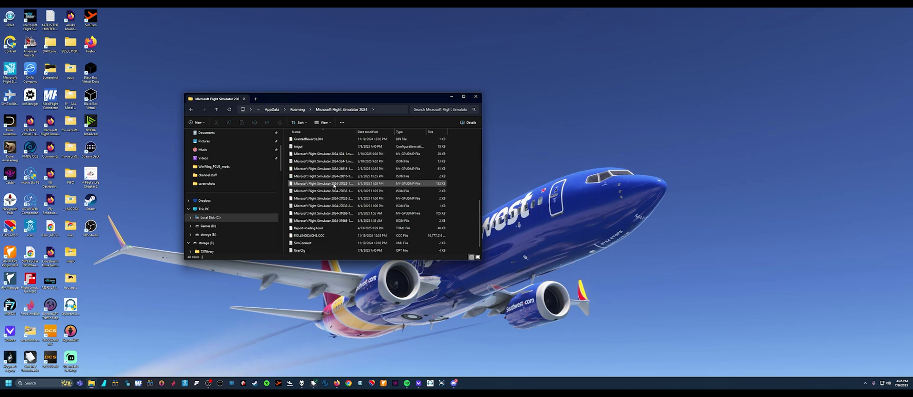
scroll(334, 185, "down", 1)
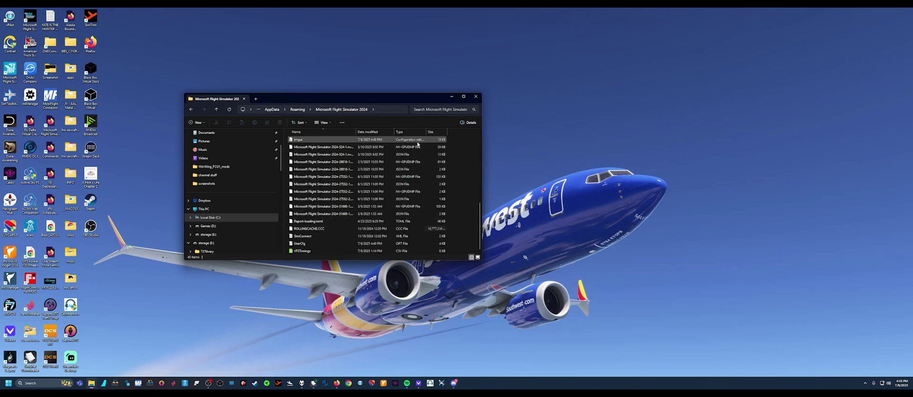
left_click(464, 97)
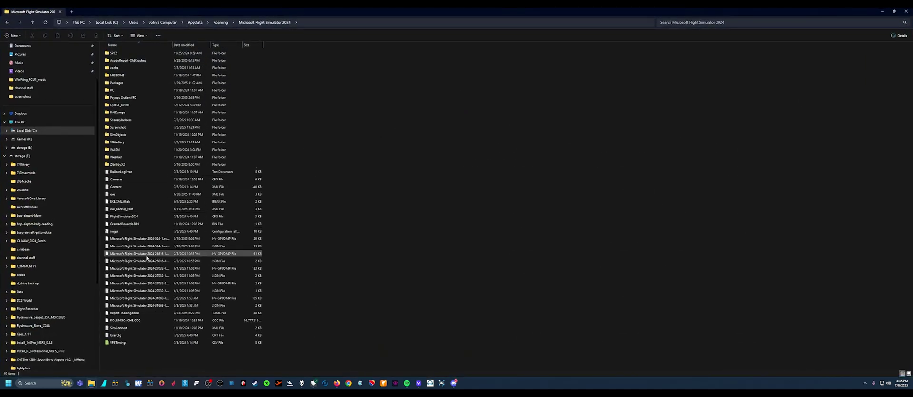
left_click(216, 337)
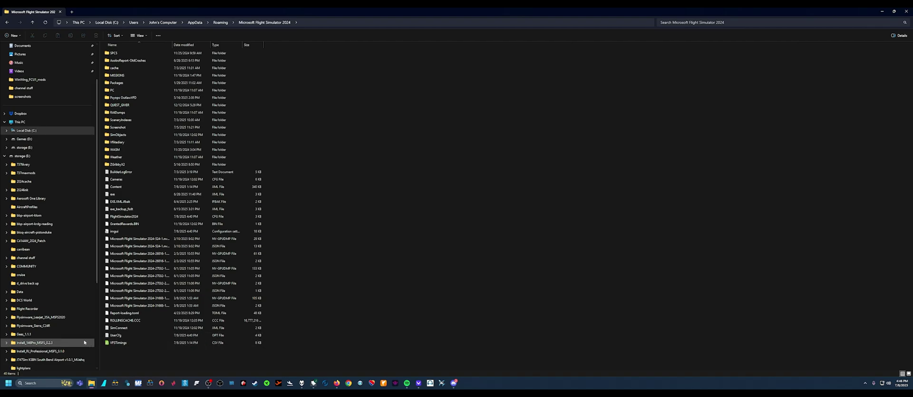
double_click(120, 336)
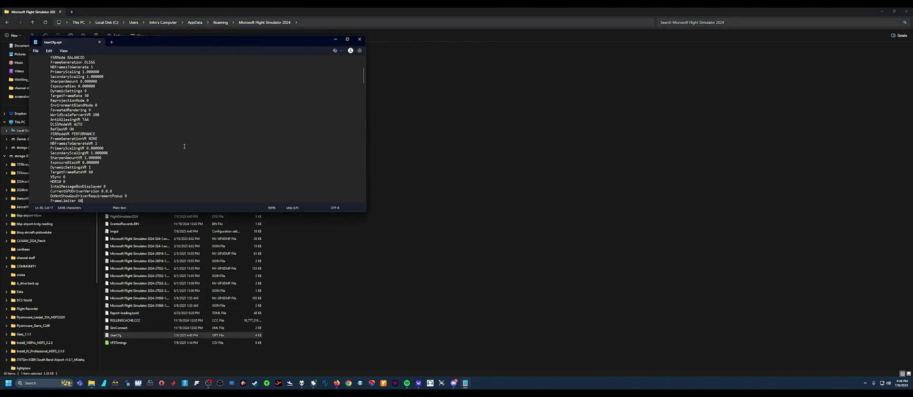
Examine the video and graphics entries in UserCfg.opt from the start of the file, and close the file and its folder
left_click_drag(287, 51, 454, 128)
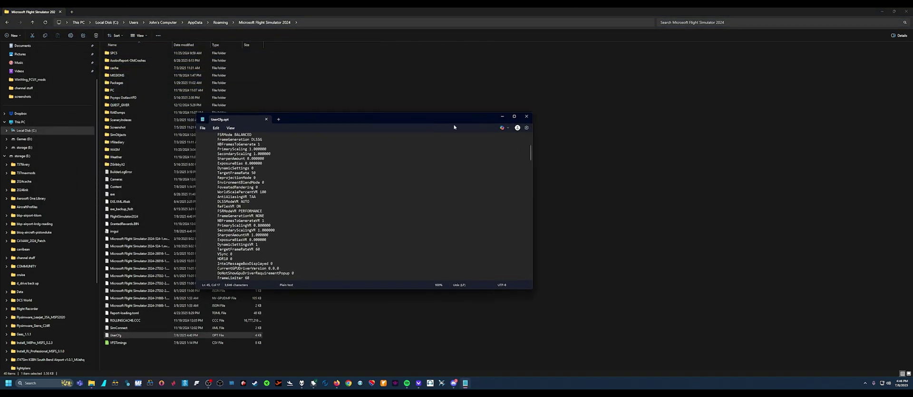
left_click(513, 117)
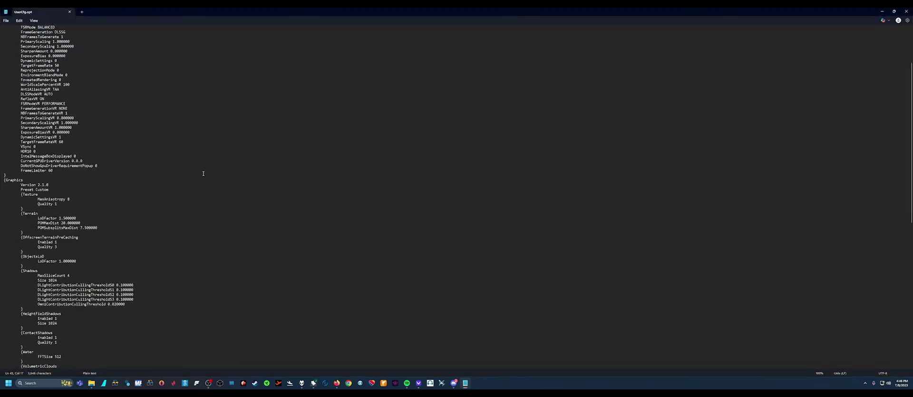
scroll(142, 154, "up", 5)
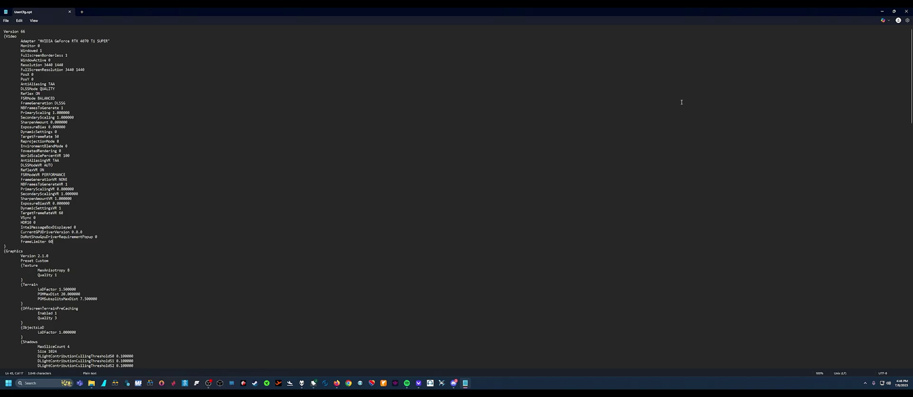
left_click(906, 11)
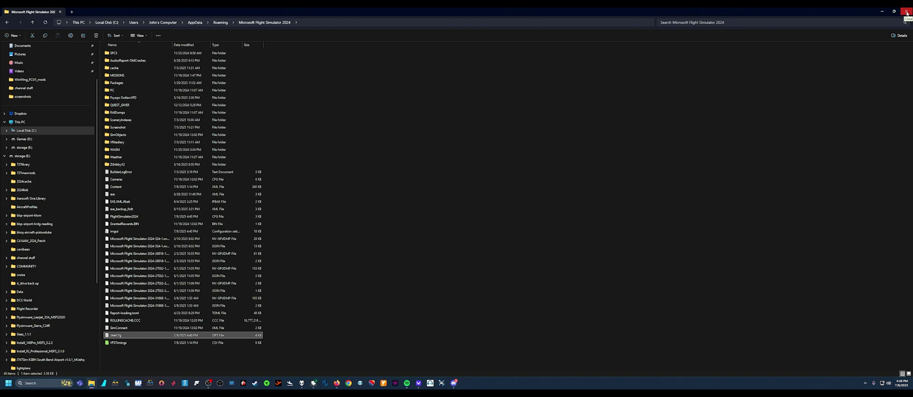
left_click(906, 12)
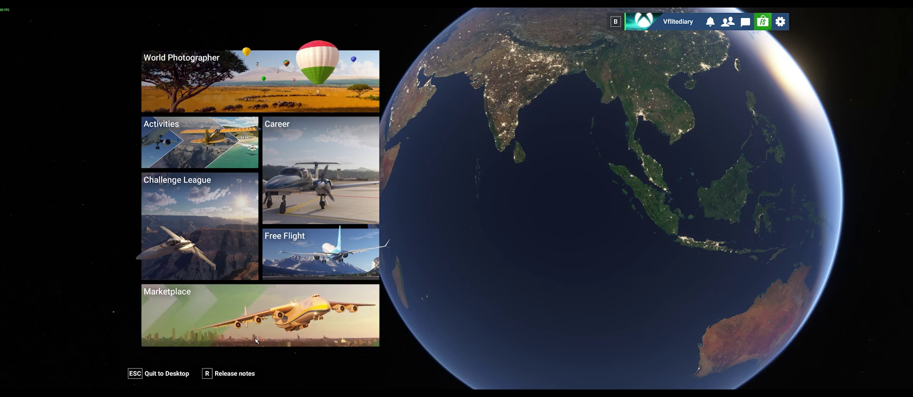
In Microsoft Flight Simulator 2024, review the general graphics settings and return to the main menu
left_click(784, 24)
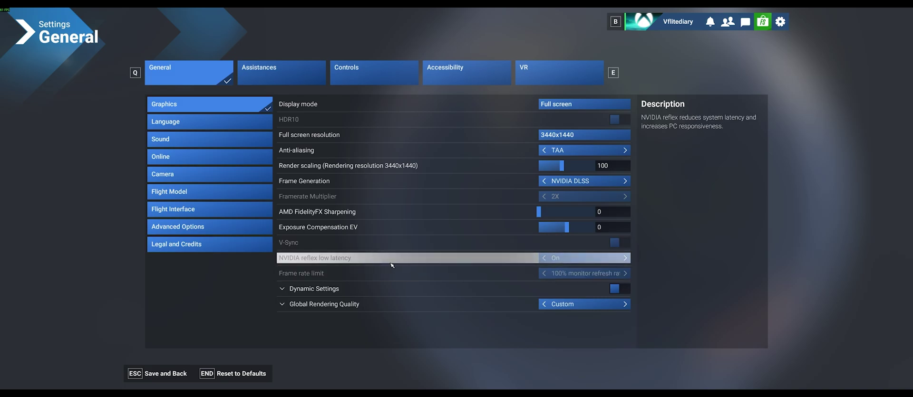
left_click(155, 375)
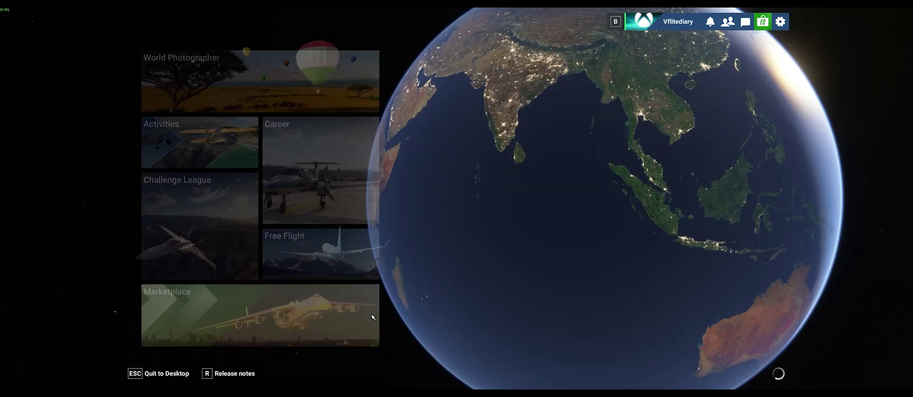
Set up a free flight with KBOS Logan Intl as the departure airport
left_click(338, 257)
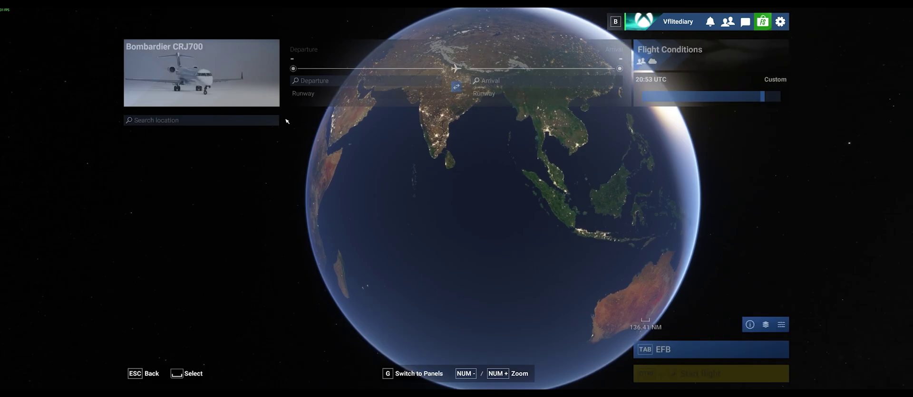
left_click(318, 82)
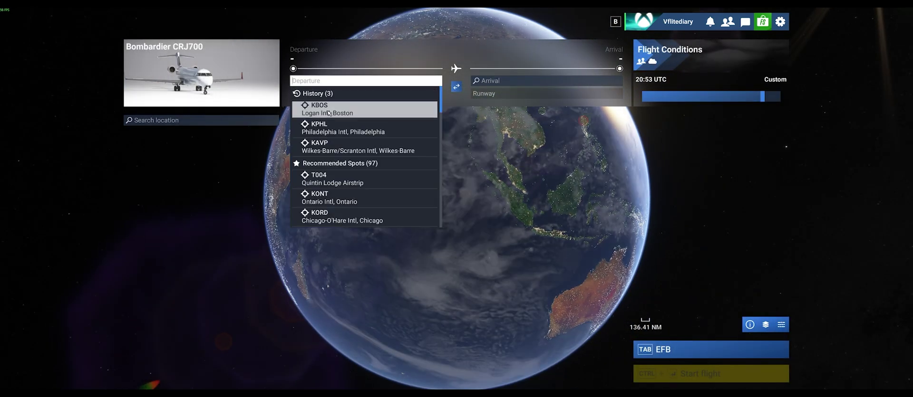
left_click(328, 112)
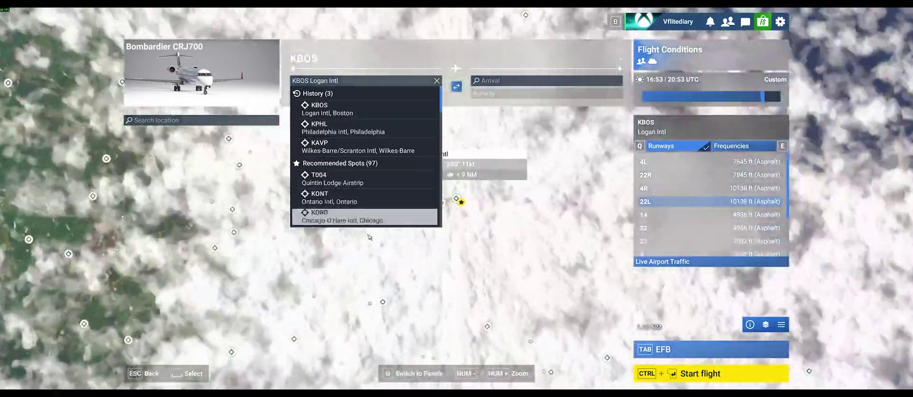
Set the KBOS departure position to PARKING 22 -- RAMP GA MEDIUM on the airport map
left_click(461, 200)
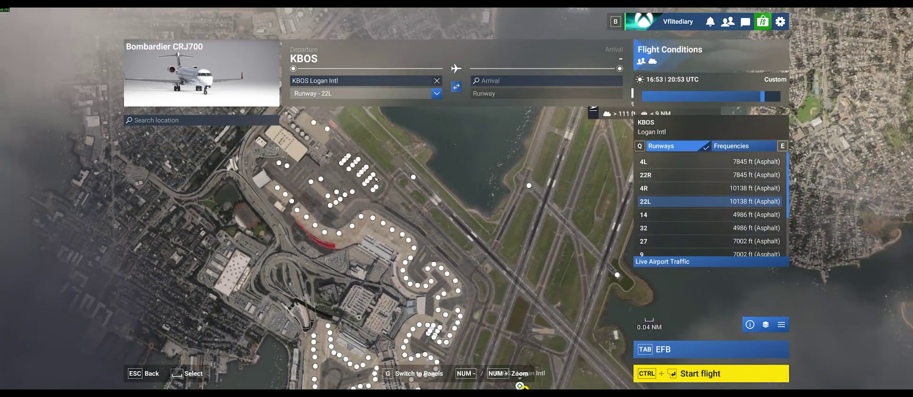
left_click(373, 176)
left_click(366, 189)
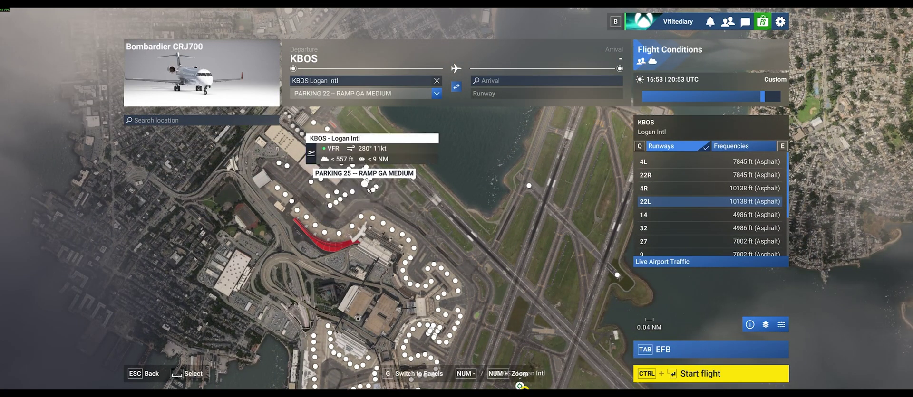
Start the flight and enter the cockpit of the Bombardier CRJ700
left_click(652, 375)
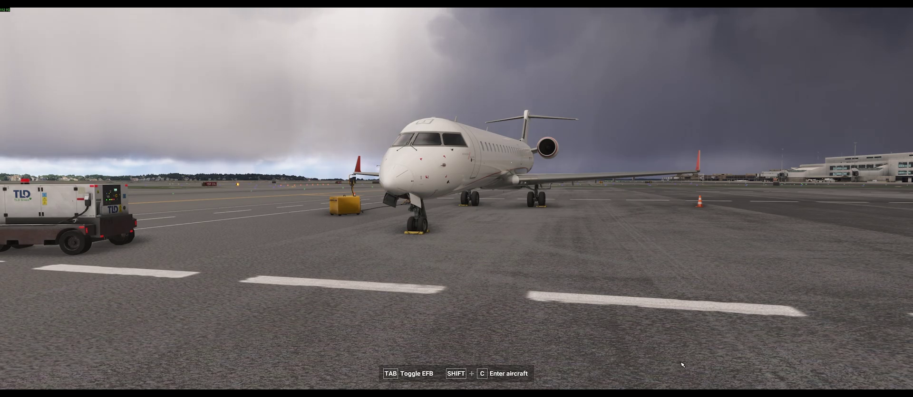
left_click_drag(681, 364, 727, 364)
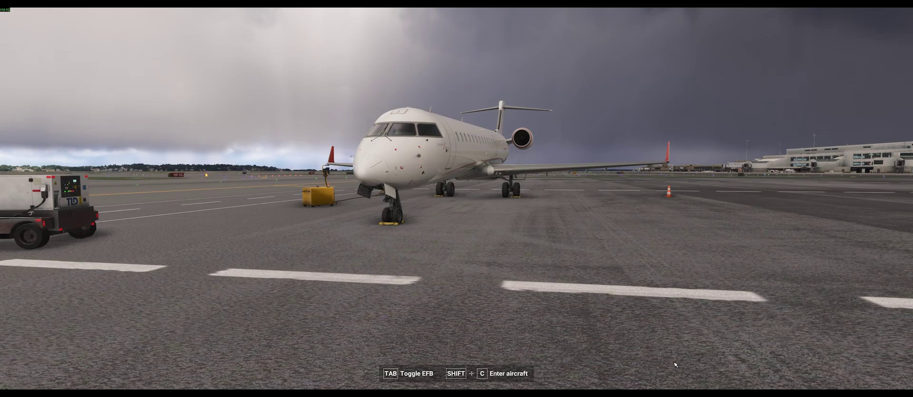
key("w")
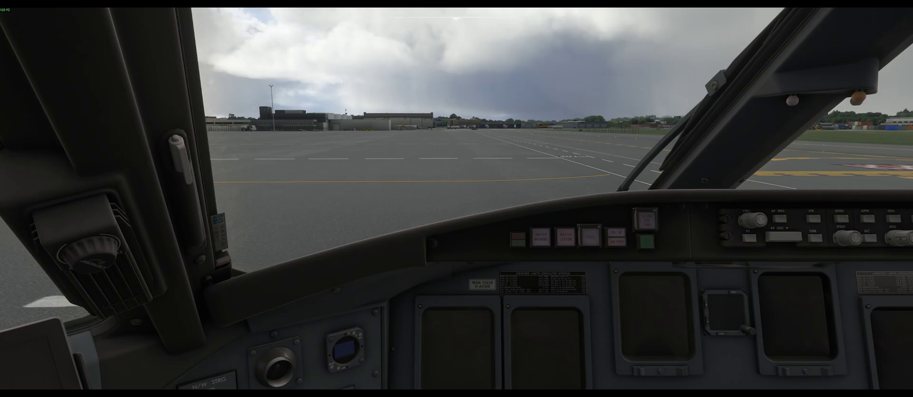
Look around the CRJ700 cockpit and out of its windows, sweeping the view to both sides and back to the front
key("Down")
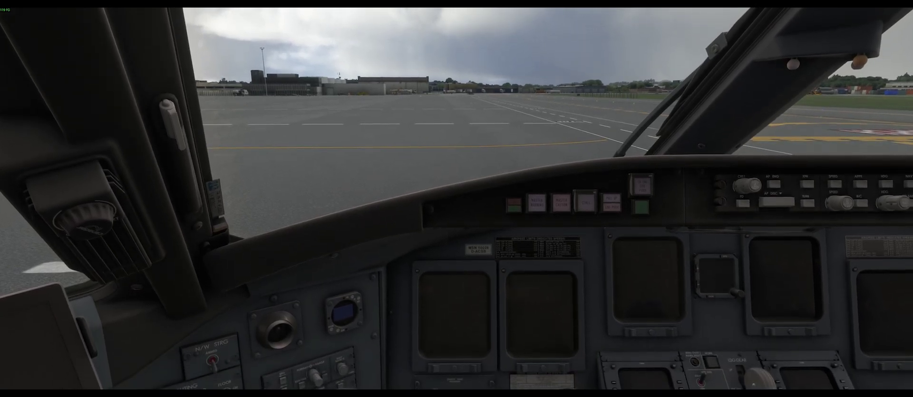
key("Right")
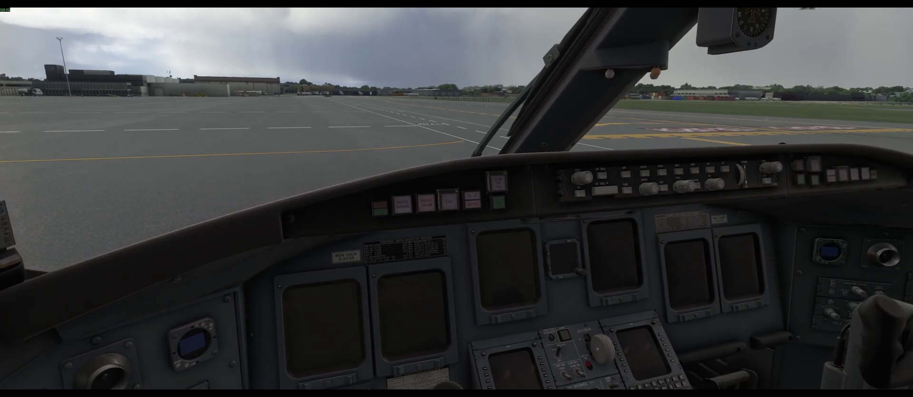
key("Left")
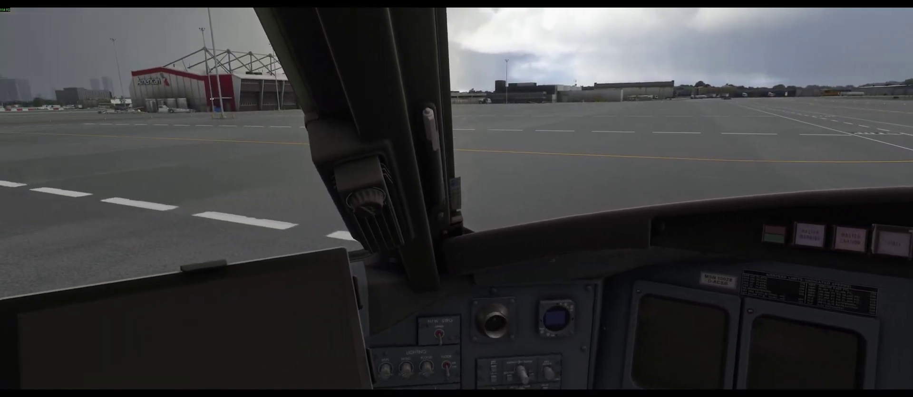
key("Left")
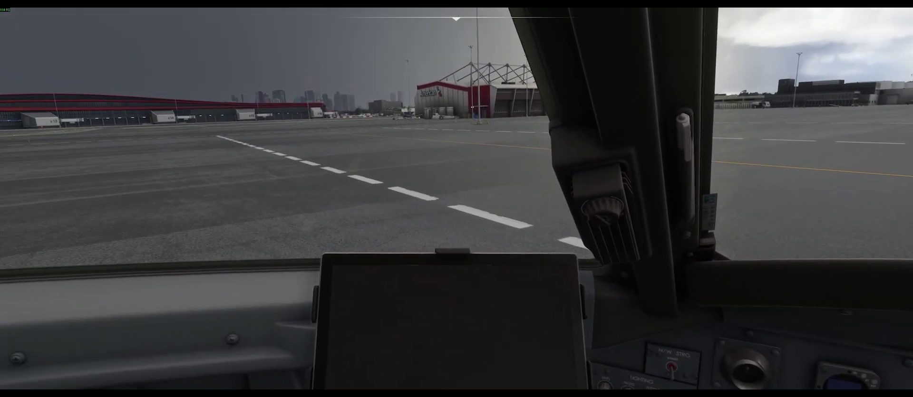
key("Up")
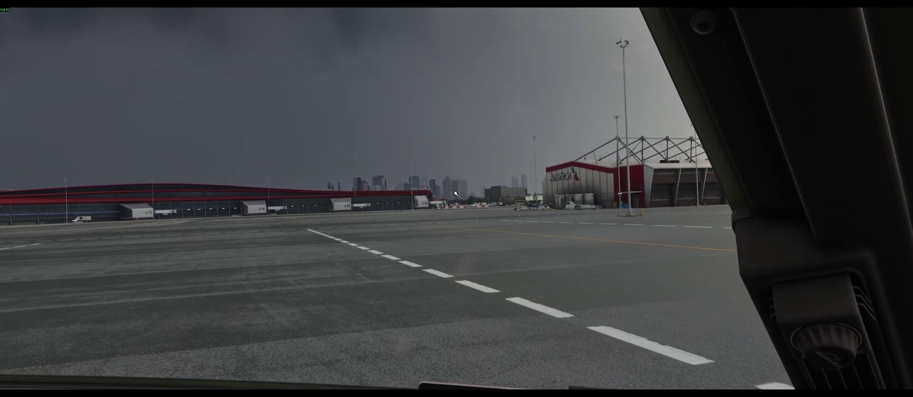
key("Left")
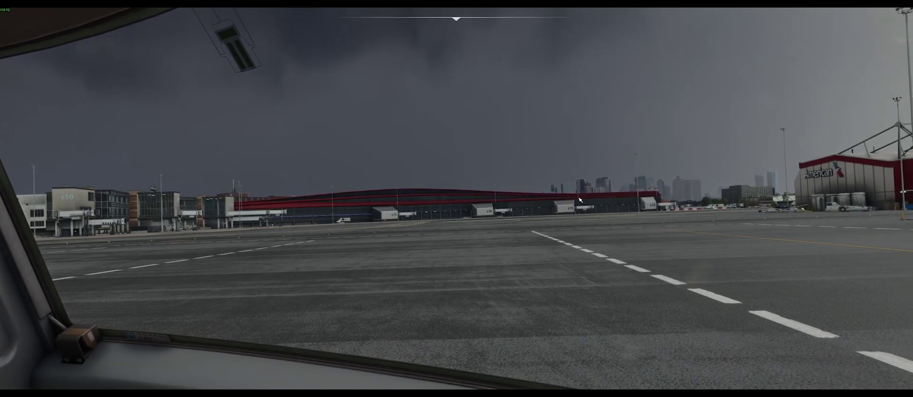
key("Right")
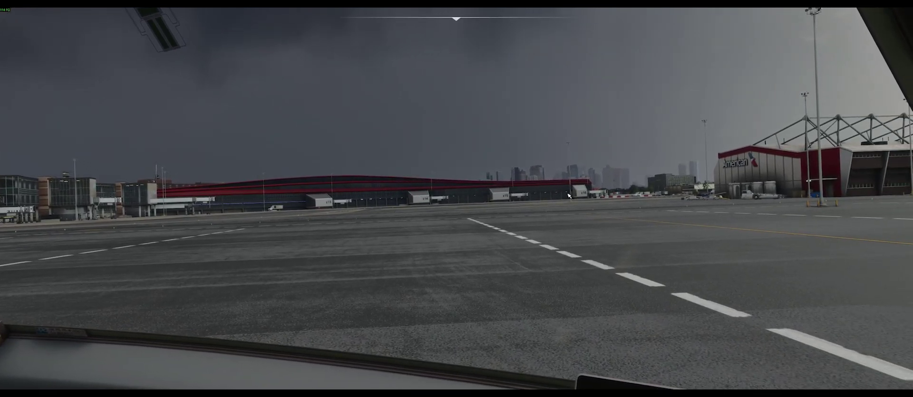
key("Right")
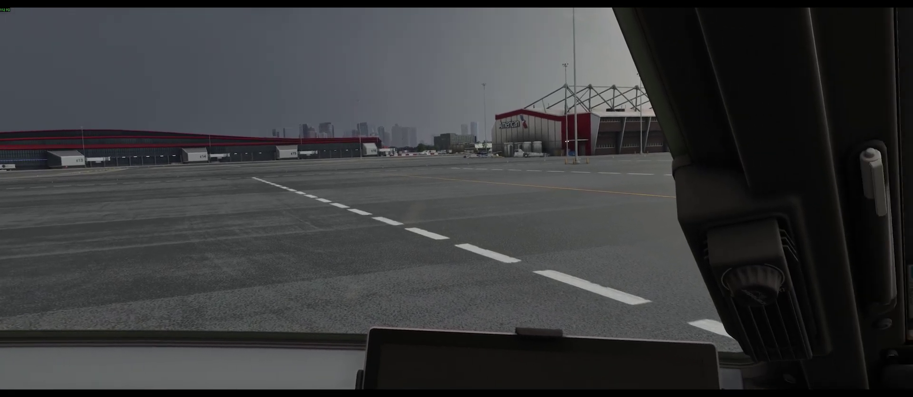
key("Right")
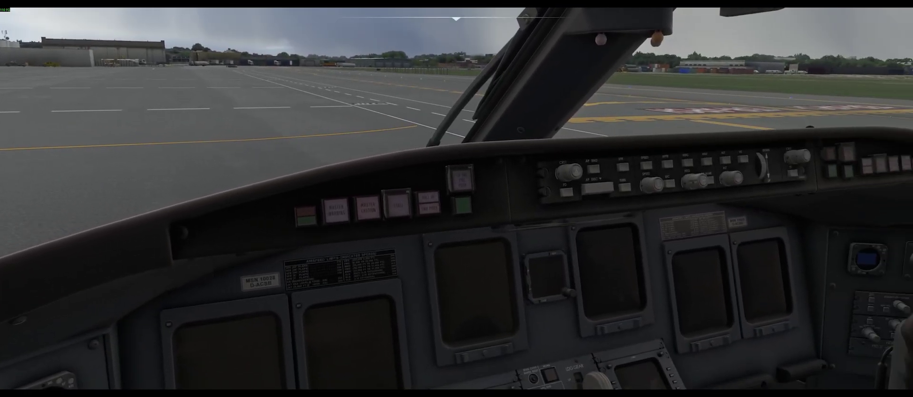
key("Right")
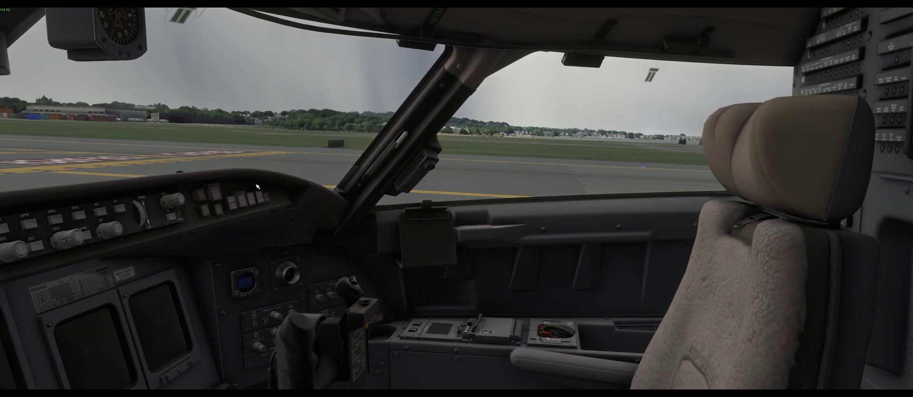
key("Left")
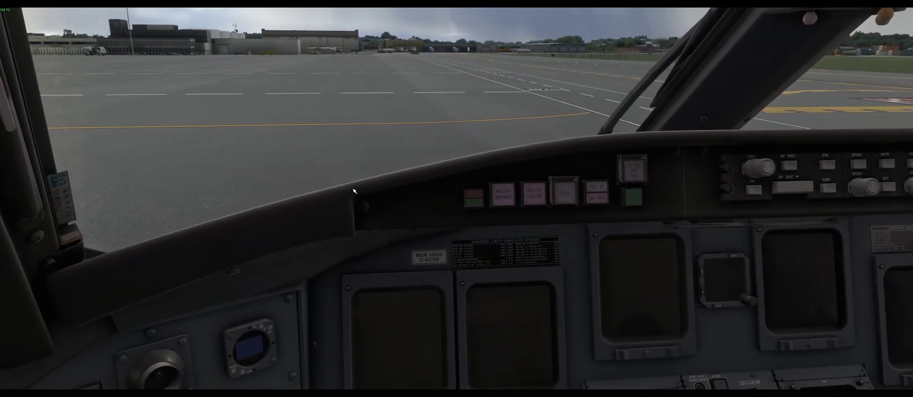
key("Left")
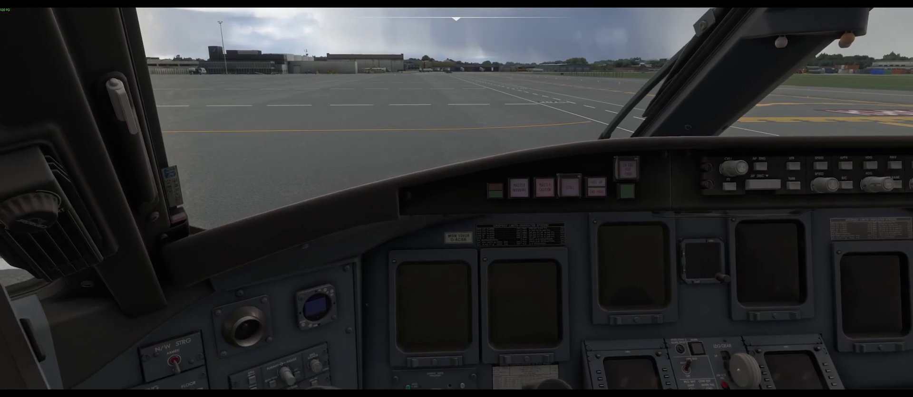
key("Up")
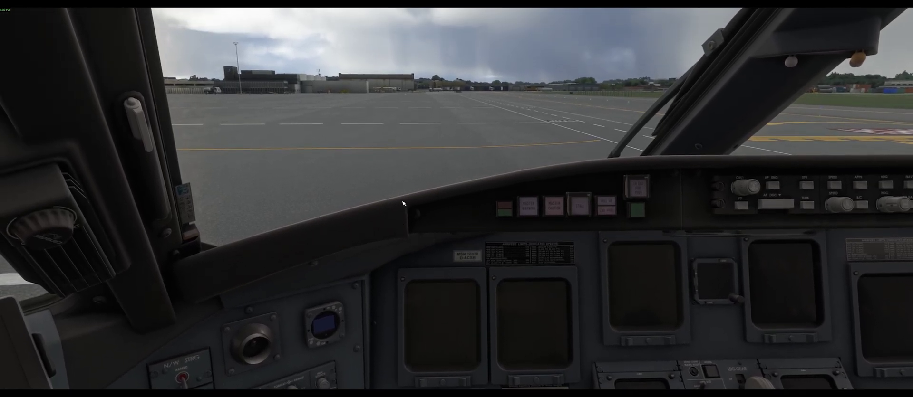